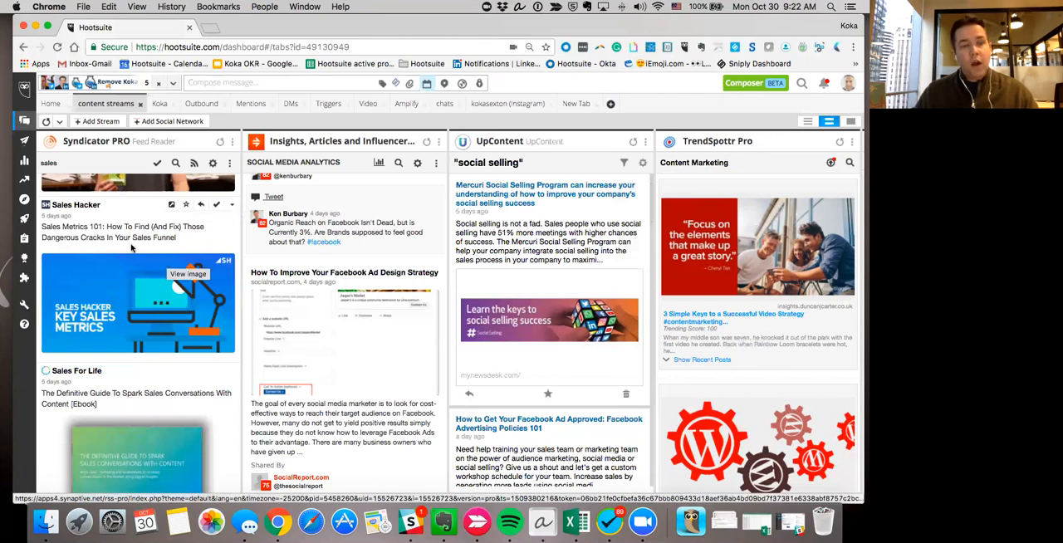
Share the Sales Hacker article "Sales Metrics 101" from the Syndicator PRO stream into a new message and preview its attached image.
{"action": "scroll", "coordinate": [141, 240], "scroll_direction": "right", "scroll_amount": 1}
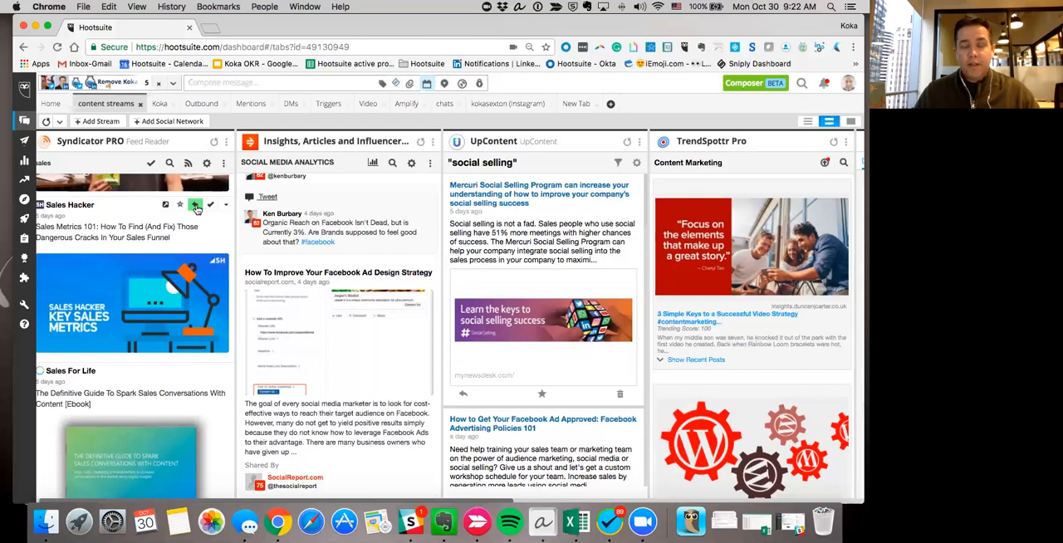
{"action": "left_click", "coordinate": [195, 206]}
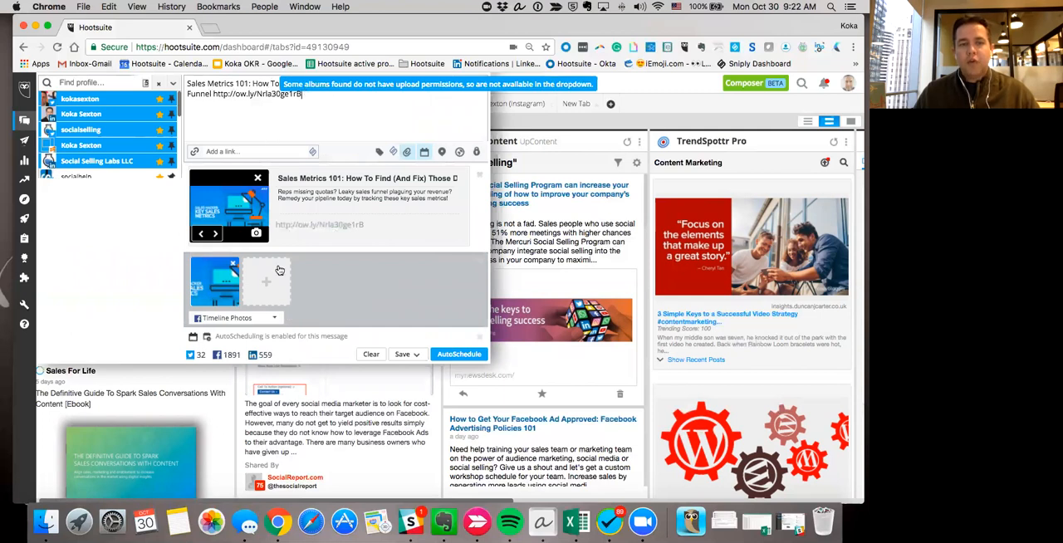
{"action": "left_click", "coordinate": [211, 295]}
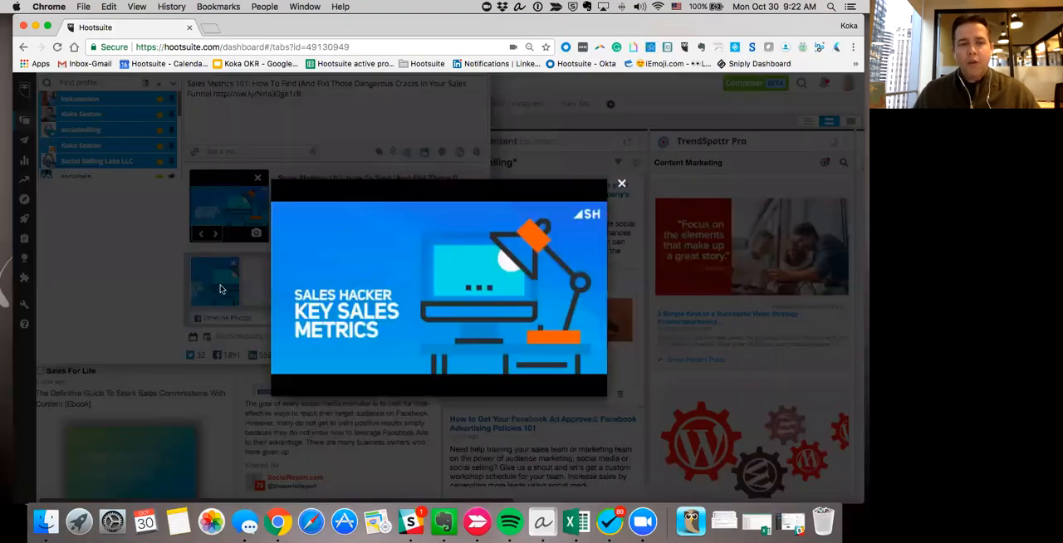
{"action": "left_click", "coordinate": [622, 184]}
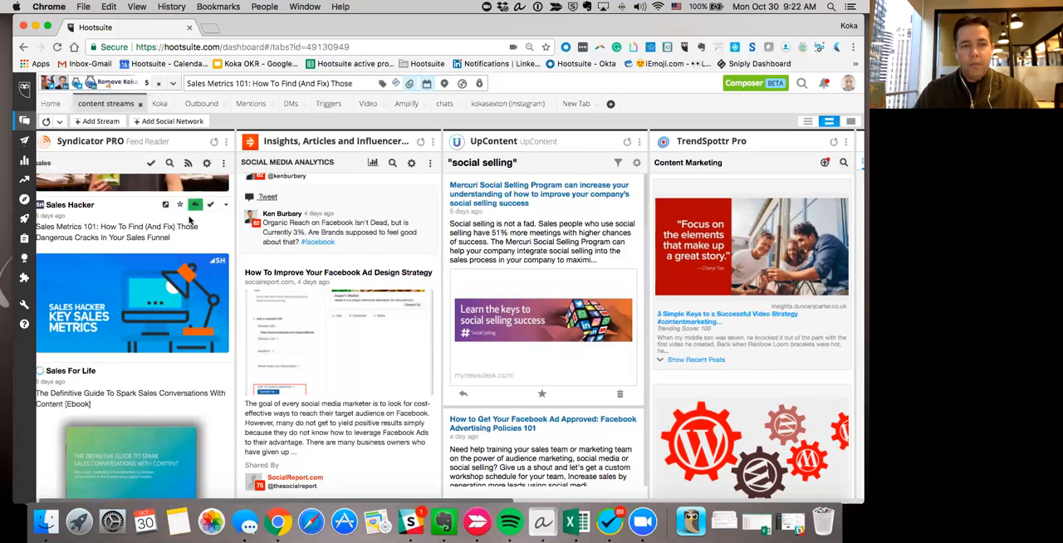
Share the "Sales Metrics 101" article into the message again and remove the duplicate image attachment.
{"action": "left_click", "coordinate": [195, 206]}
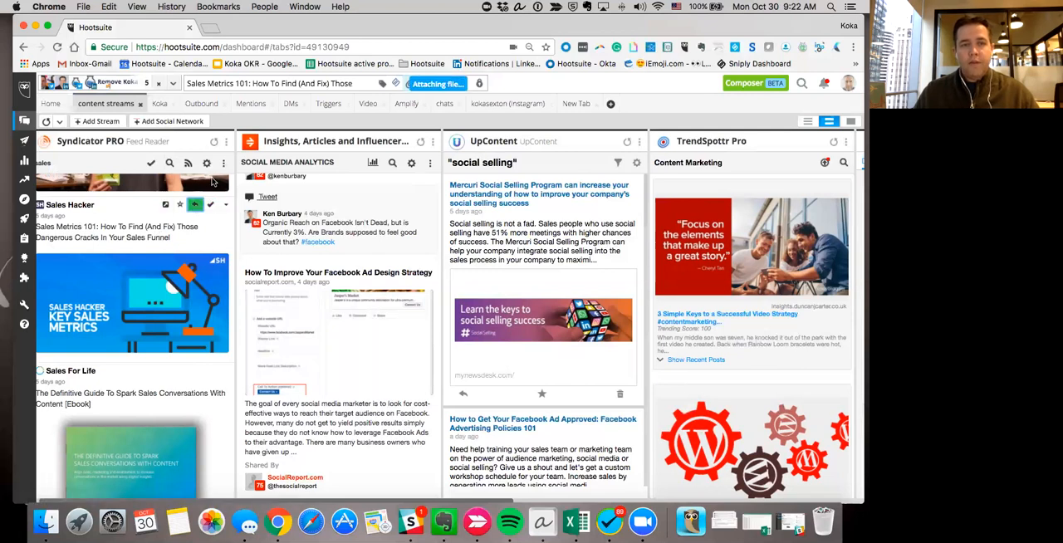
{"action": "left_click", "coordinate": [279, 83]}
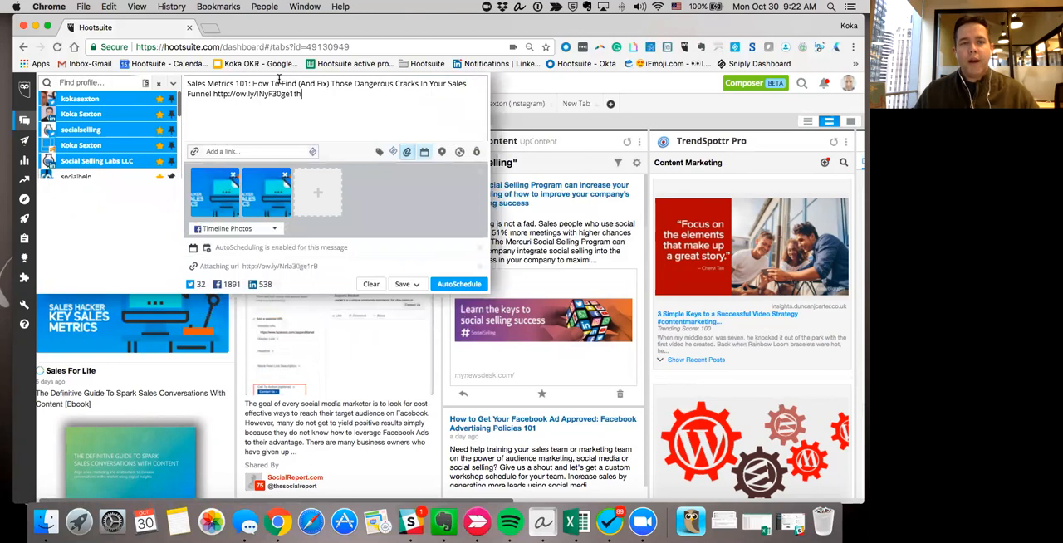
{"action": "left_click", "coordinate": [285, 174]}
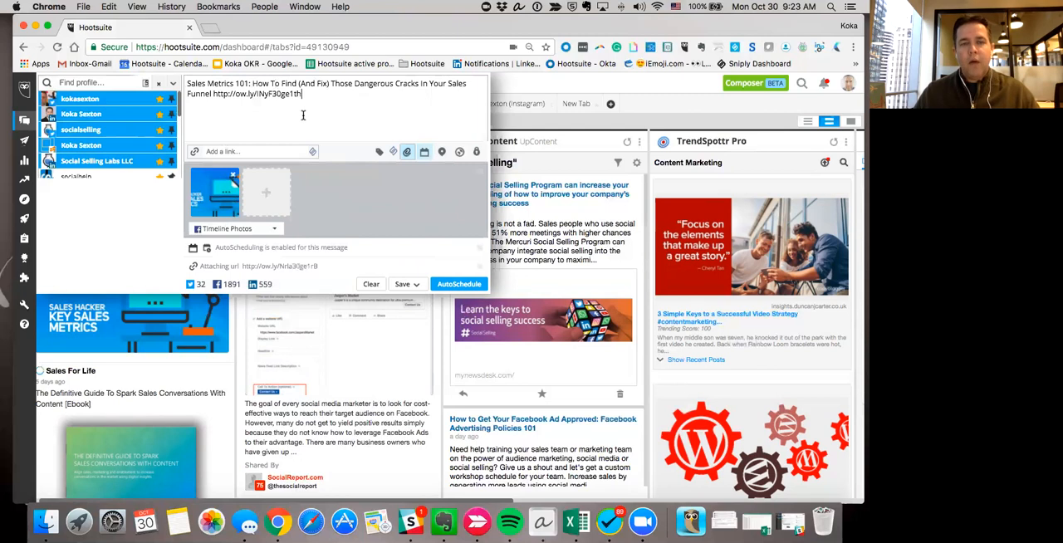
Convert the message's link into a Sniply link with the "Download Your Free Social Selling ..." call-to-action.
{"action": "left_click", "coordinate": [394, 154]}
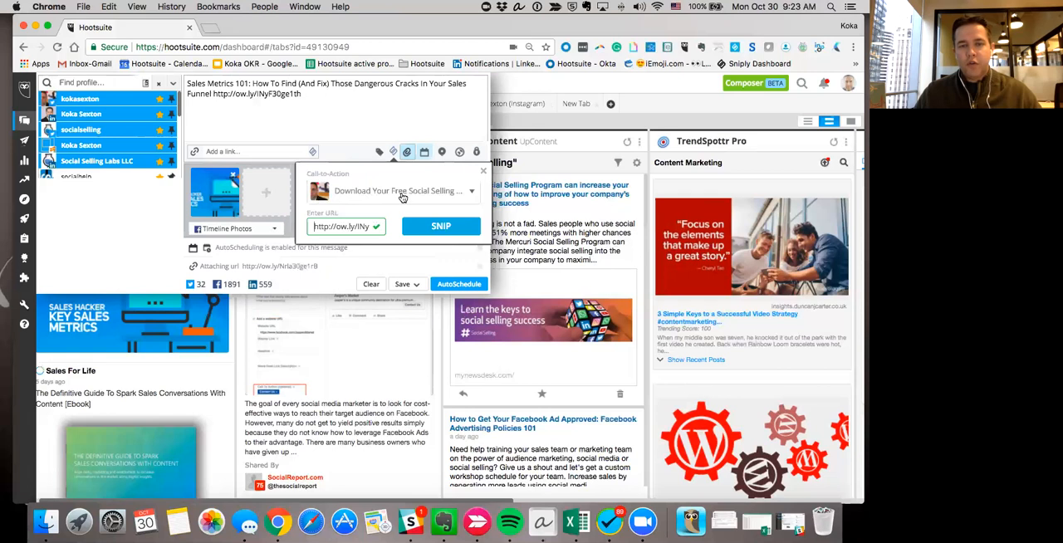
{"action": "left_click", "coordinate": [450, 229]}
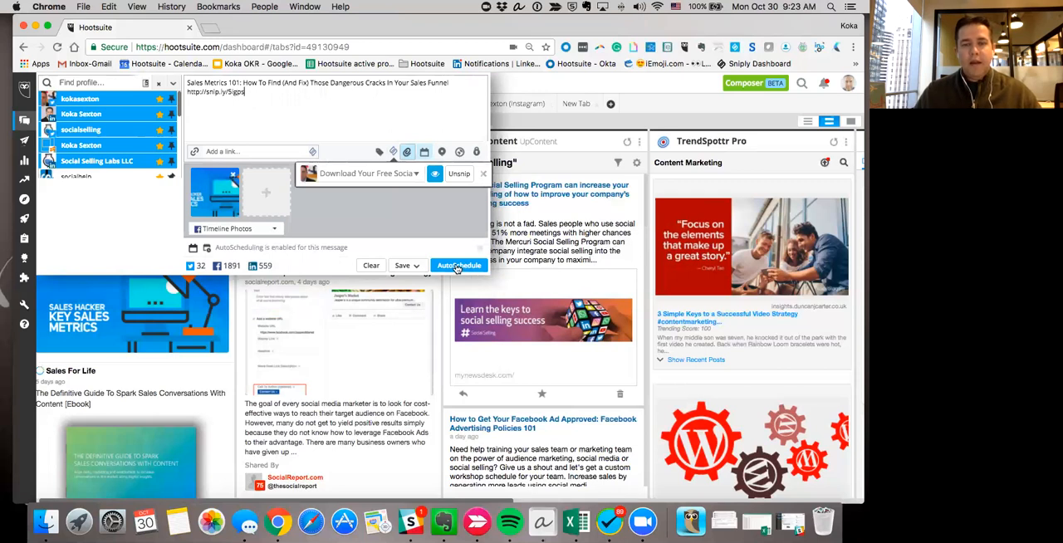
Turn AutoSchedule off for the "Sales Metrics 101" message and send it immediately.
{"action": "left_click", "coordinate": [424, 153]}
{"action": "left_click", "coordinate": [435, 176]}
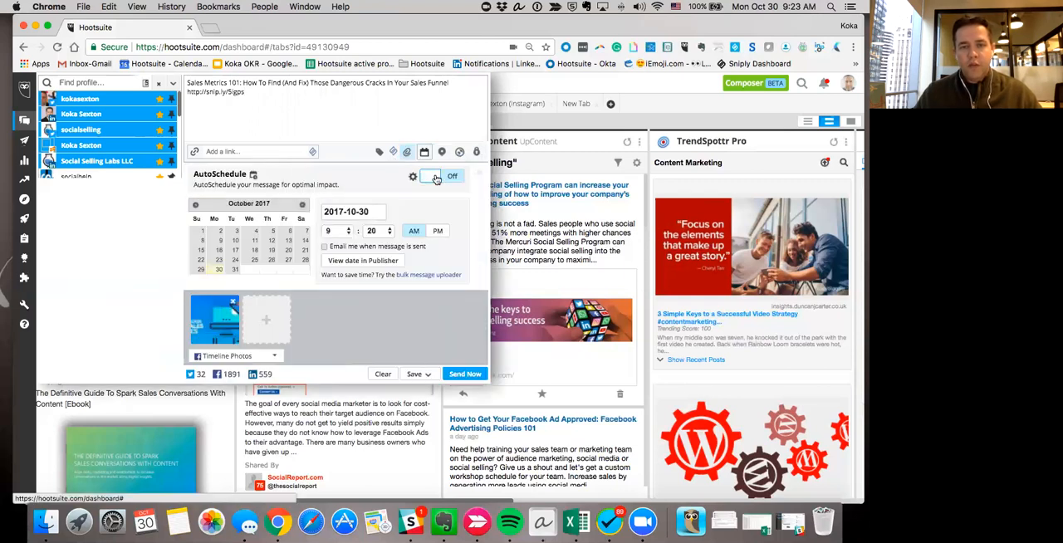
{"action": "left_click", "coordinate": [474, 377]}
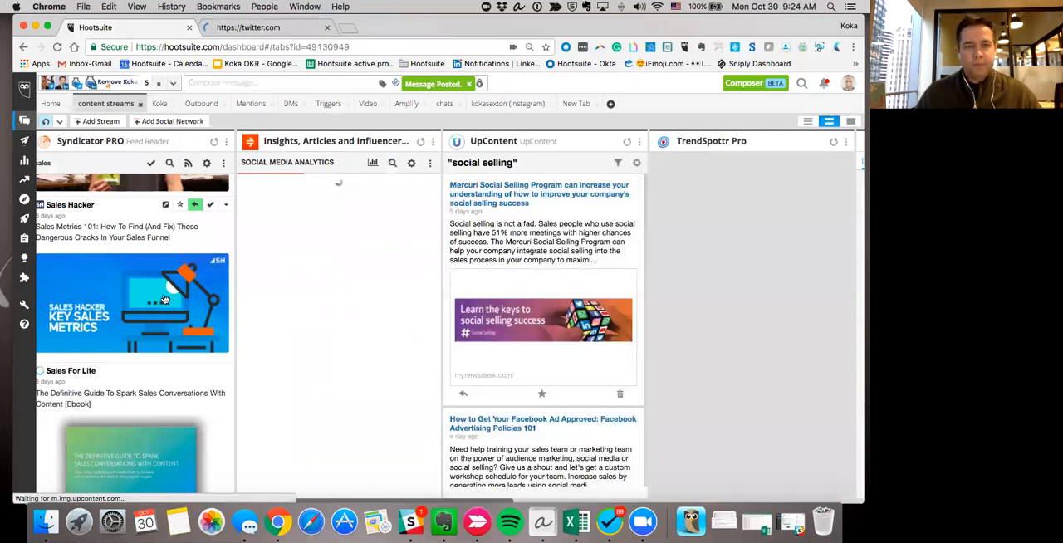
Share the LinkedIn Sales Solutions article "Real Face of Sales" from the Syndicator PRO feed into a new message.
{"action": "scroll", "coordinate": [165, 300], "scroll_direction": "down", "scroll_amount": 1}
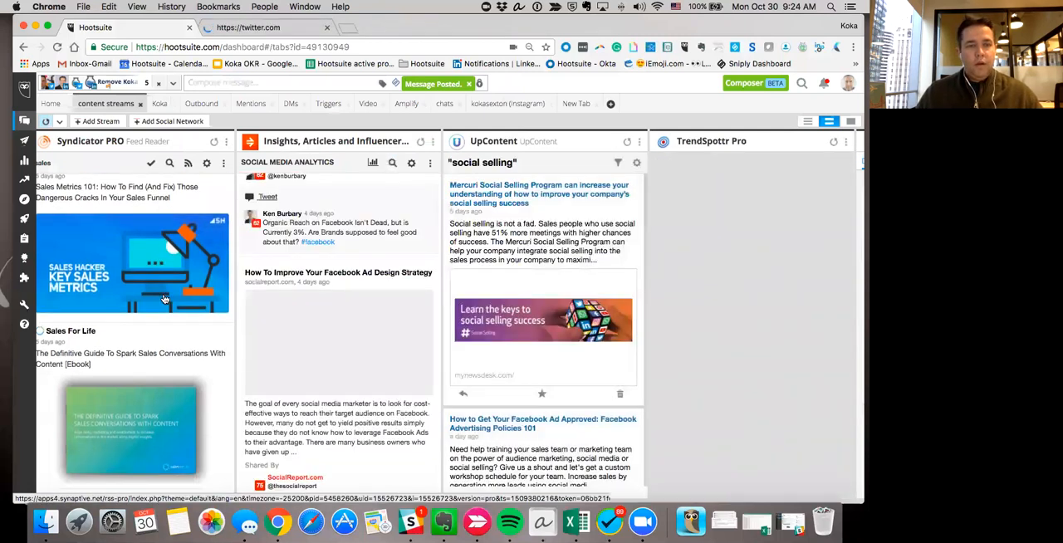
{"action": "scroll", "coordinate": [164, 300], "scroll_direction": "down", "scroll_amount": 4}
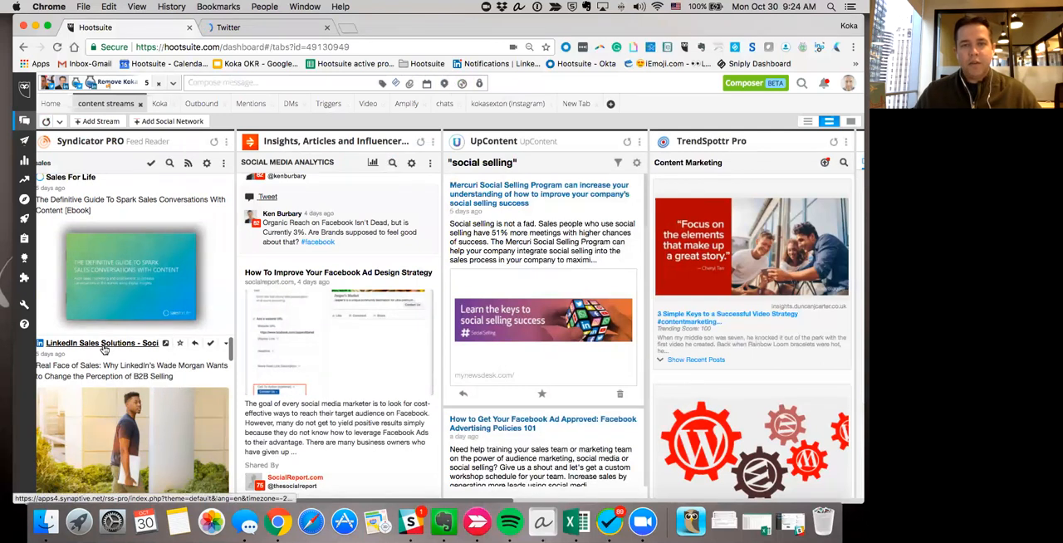
{"action": "left_click", "coordinate": [195, 344]}
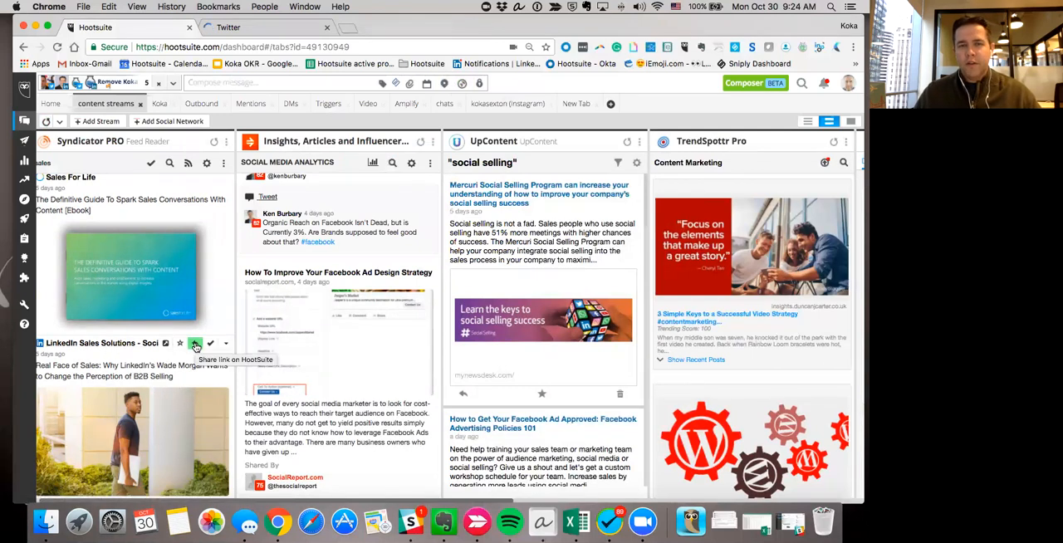
{"action": "left_click", "coordinate": [196, 345]}
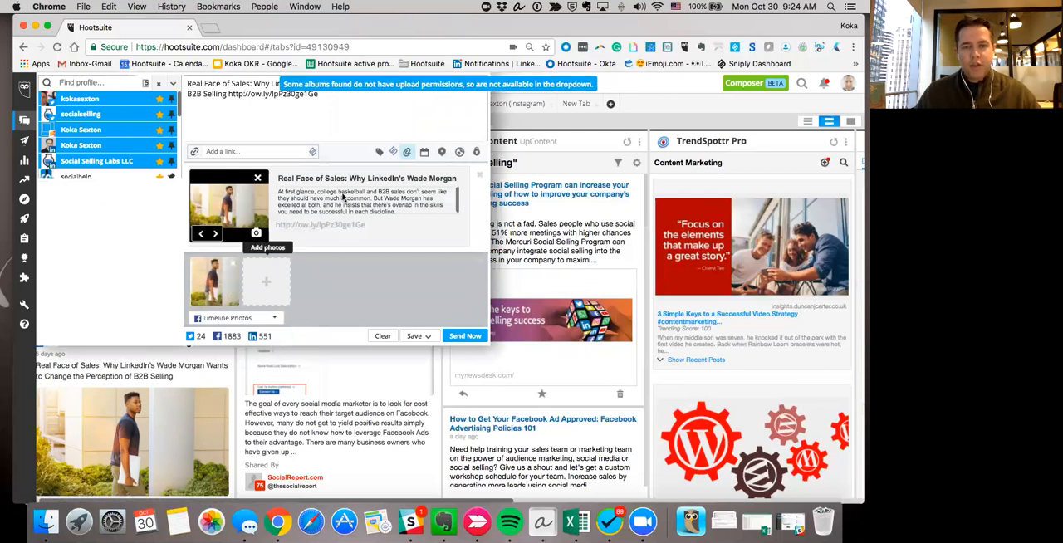
Turn AutoSchedule on for the "Real Face of Sales" message and submit it for automatic scheduling.
{"action": "left_click", "coordinate": [424, 153]}
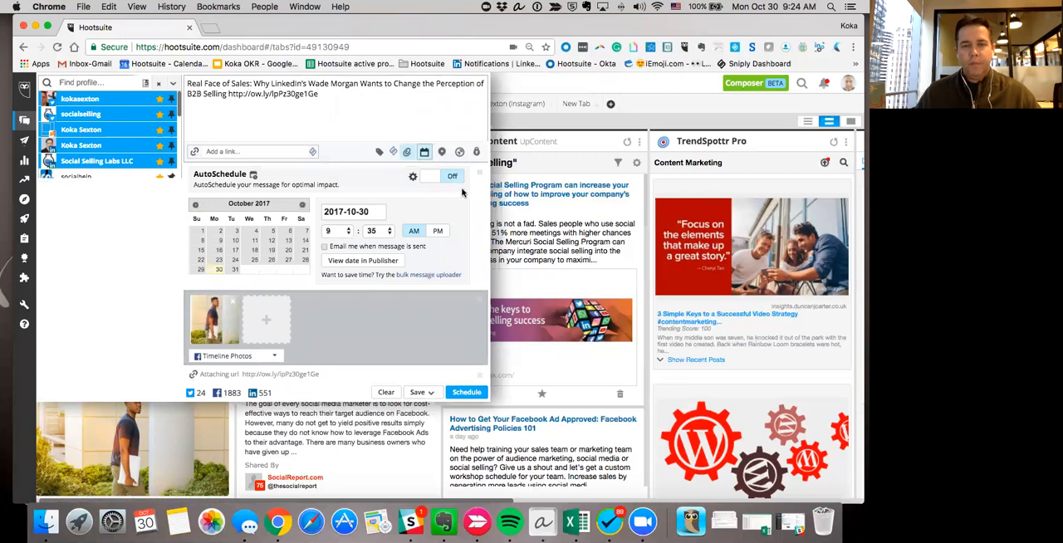
{"action": "left_click", "coordinate": [452, 177]}
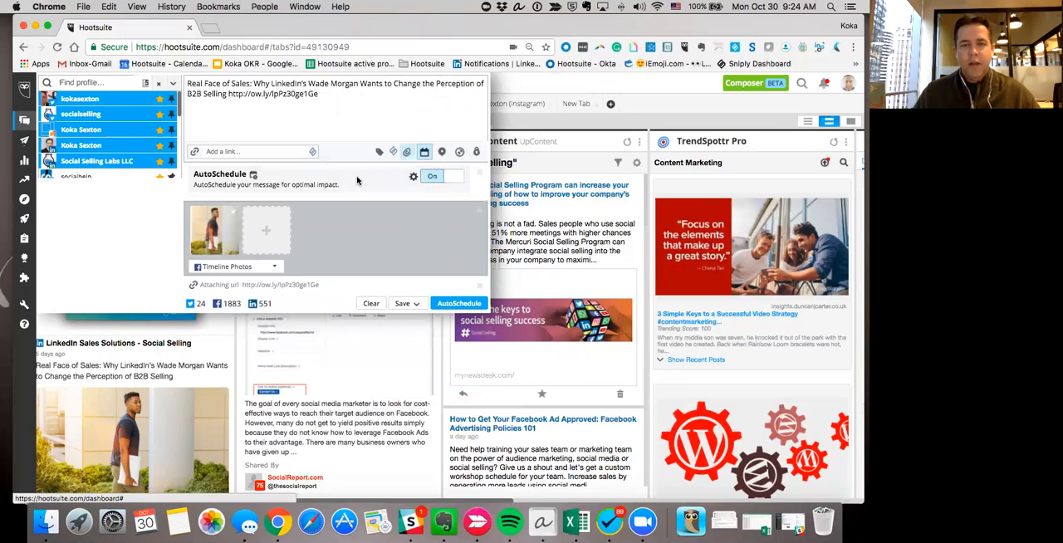
{"action": "left_click", "coordinate": [465, 303]}
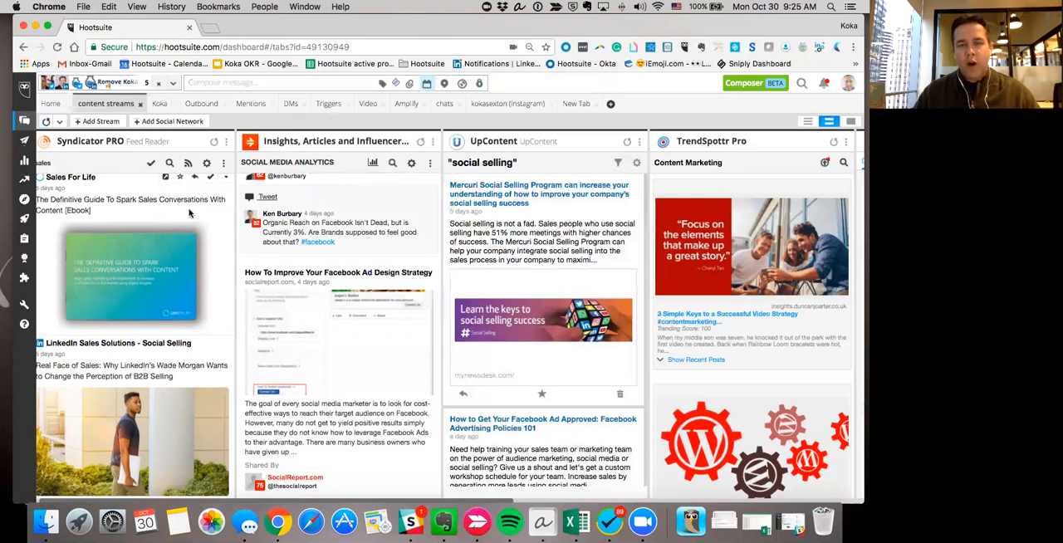
Open the Publisher's scheduled messages and review the upcoming posts by day.
{"action": "left_click", "coordinate": [26, 140]}
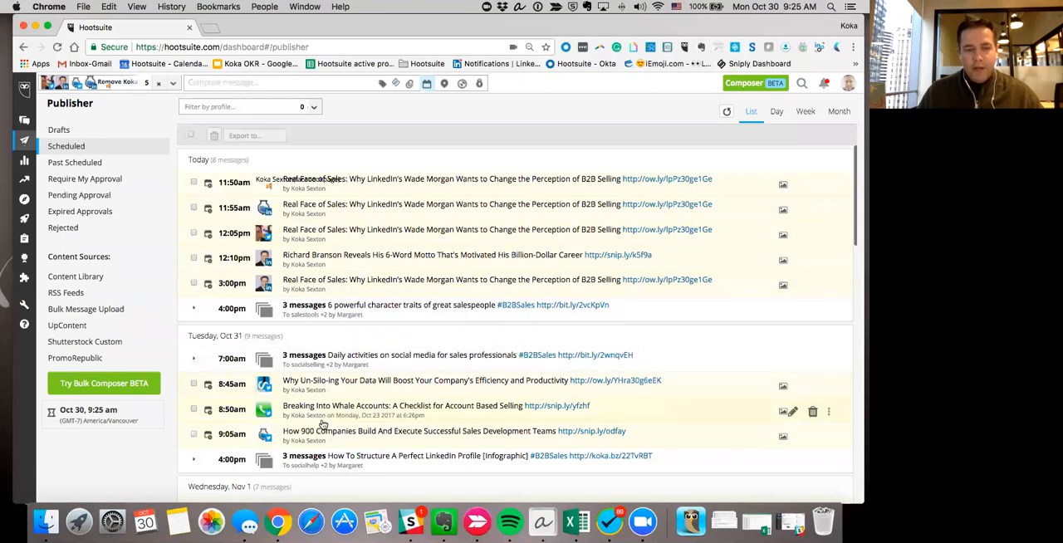
{"action": "scroll", "coordinate": [375, 372], "scroll_direction": "down", "scroll_amount": 3}
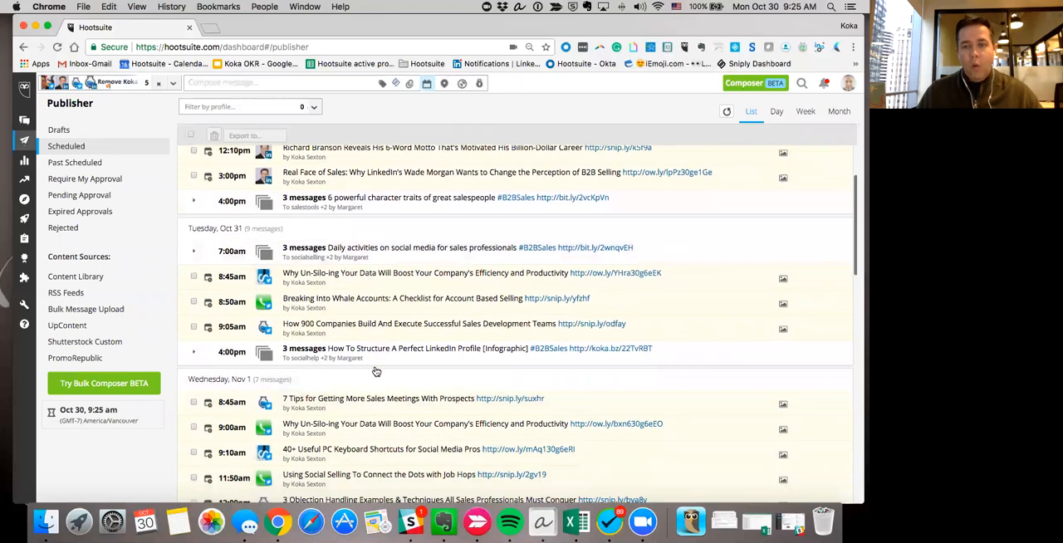
{"action": "scroll", "coordinate": [374, 376], "scroll_direction": "up", "scroll_amount": 3}
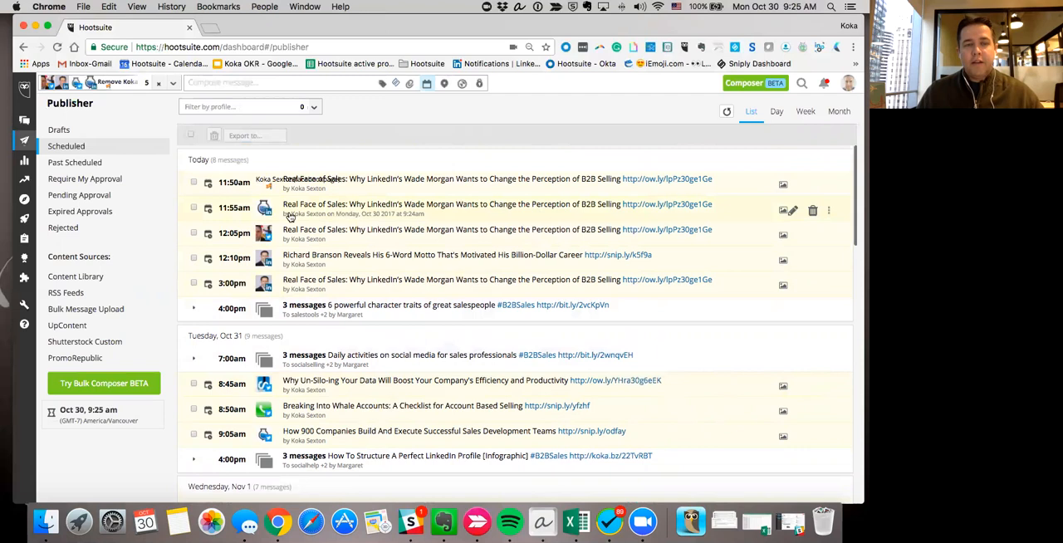
Open the Social Selling Twitter profile at twitter.com/socialselling in a new browser tab.
{"action": "left_click", "coordinate": [217, 30]}
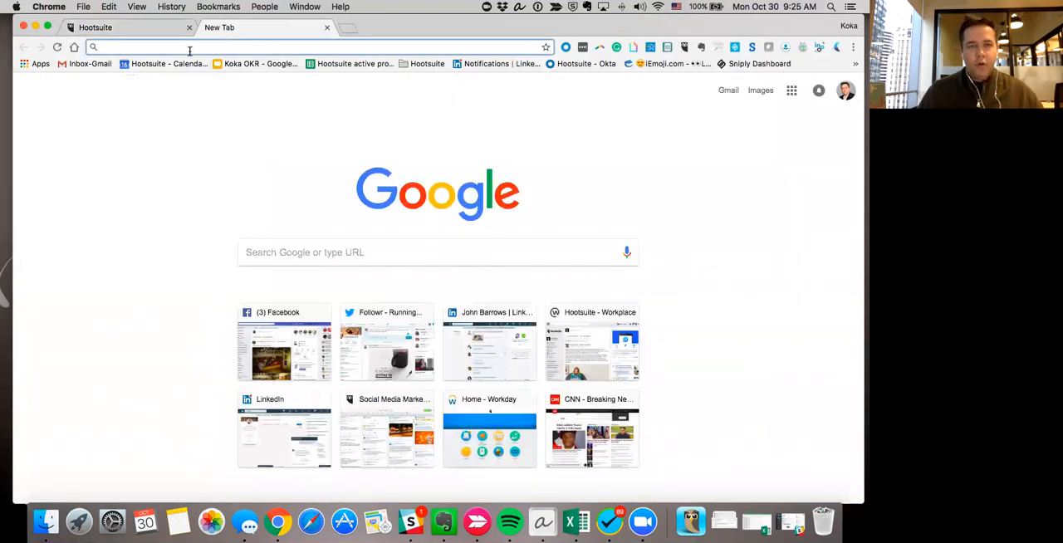
{"action": "type", "text": "twiter"}
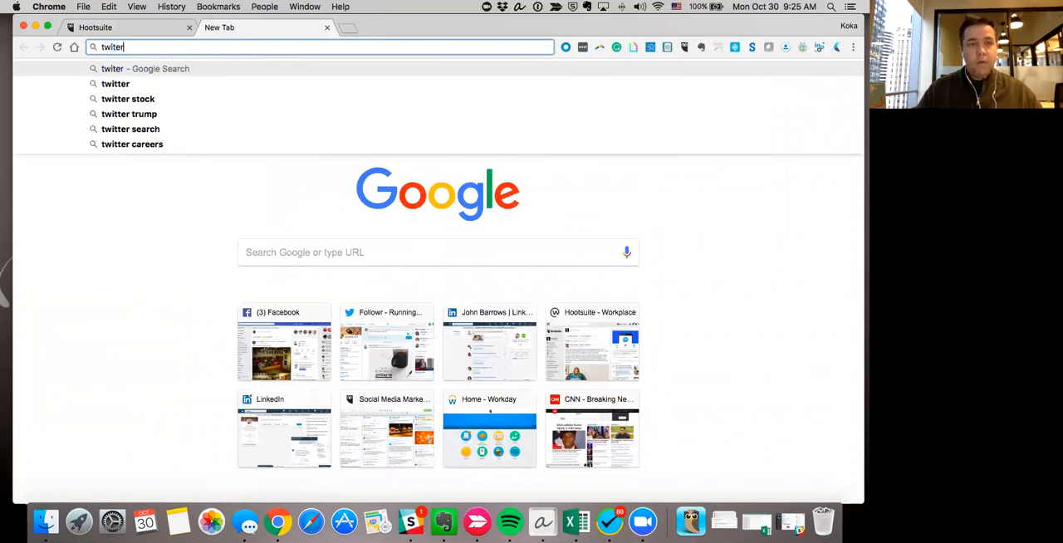
{"action": "key", "text": "BackSpace"}
{"action": "key", "text": "BackSpace"}
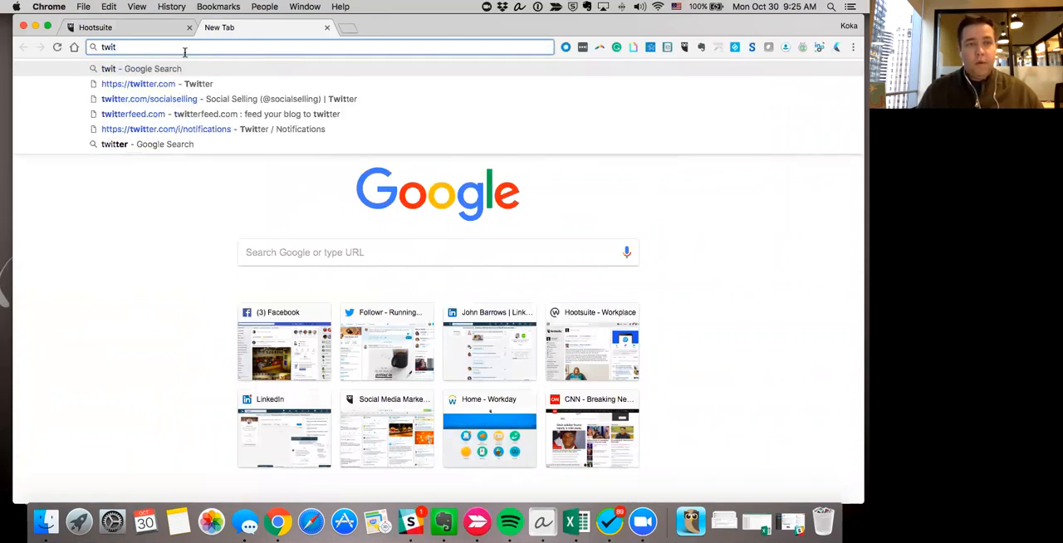
{"action": "left_click", "coordinate": [171, 98]}
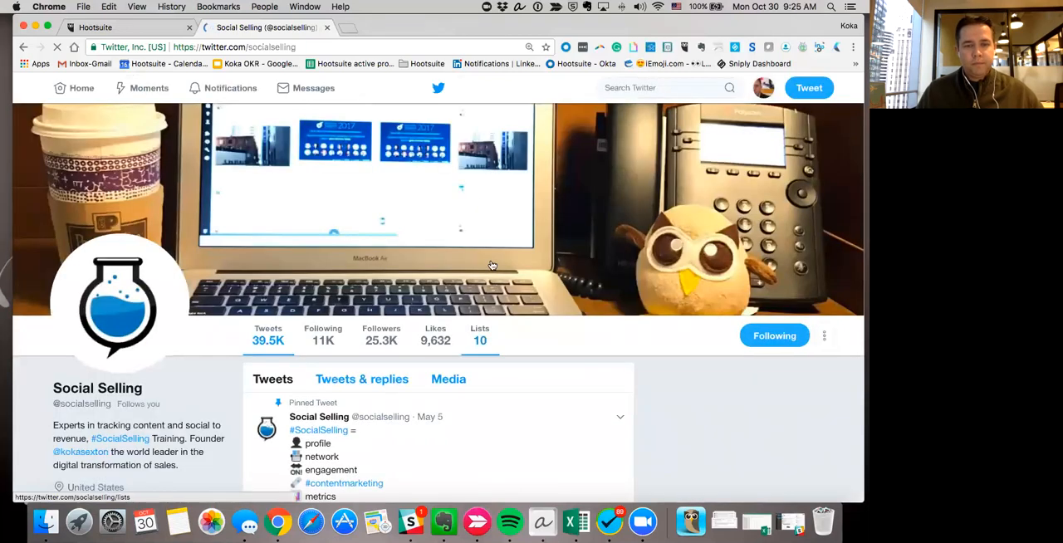
Open the Sniply link in the "Sales Metrics 101" tweet and examine the article page with its call-to-action overlay.
{"action": "scroll", "coordinate": [499, 232], "scroll_direction": "down", "scroll_amount": 8}
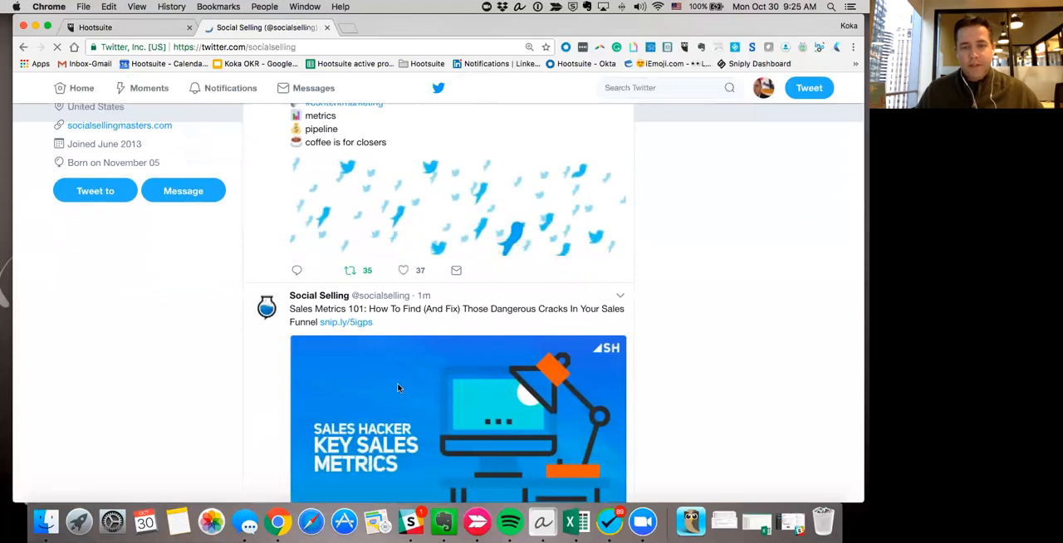
{"action": "scroll", "coordinate": [509, 367], "scroll_direction": "down", "scroll_amount": 2}
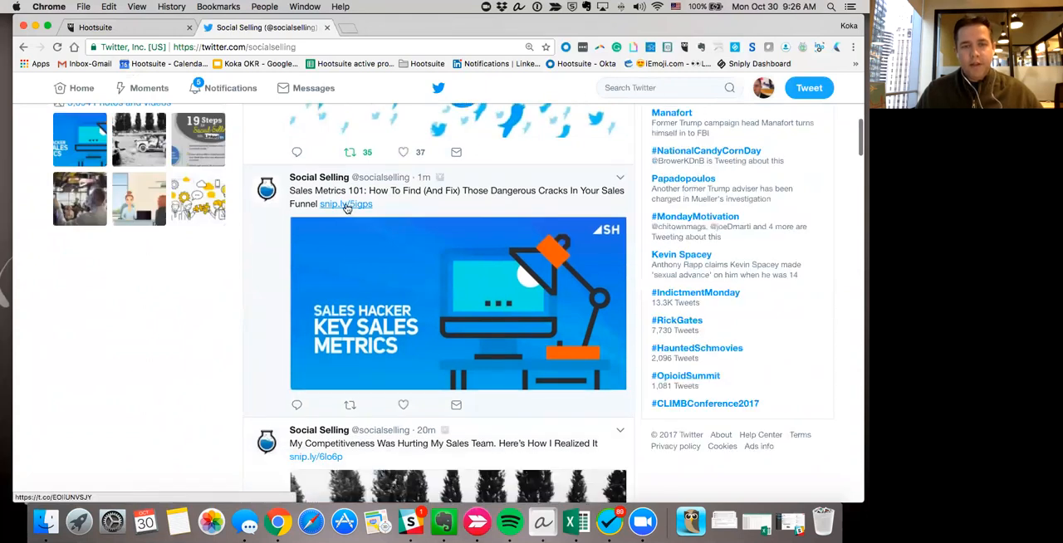
{"action": "left_click", "coordinate": [346, 208]}
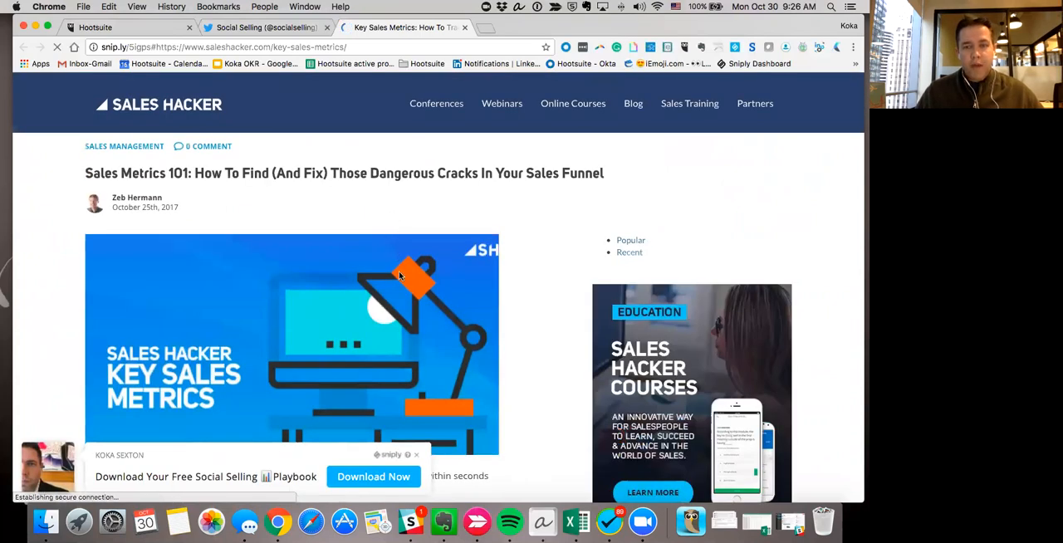
{"action": "scroll", "coordinate": [398, 275], "scroll_direction": "down", "scroll_amount": 5}
{"action": "scroll", "coordinate": [398, 276], "scroll_direction": "down", "scroll_amount": 4}
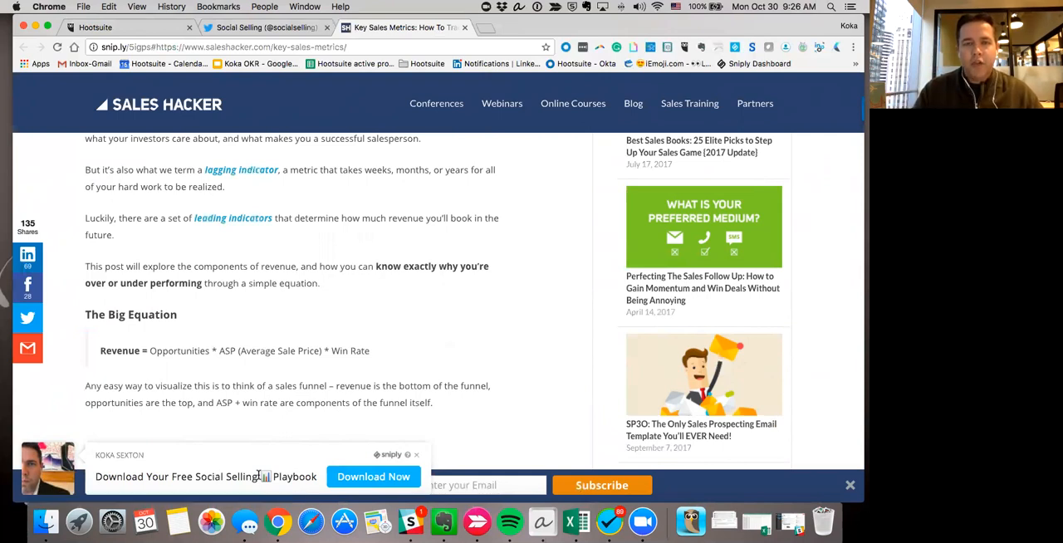
Return to the Hootsuite dashboard and open the content streams board.
{"action": "left_click", "coordinate": [123, 27]}
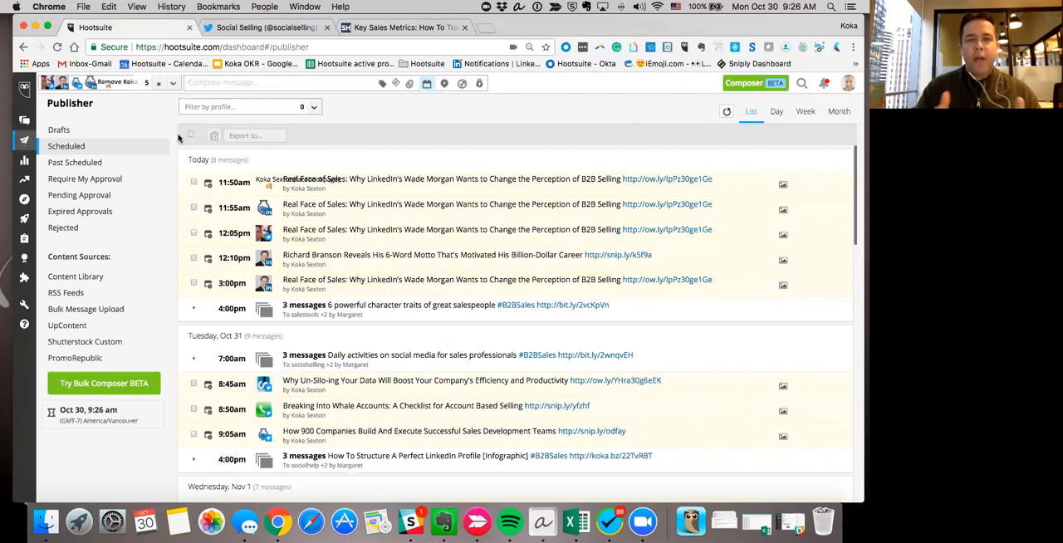
{"action": "left_click", "coordinate": [24, 121]}
{"action": "mouse_move", "coordinate": [25, 122]}
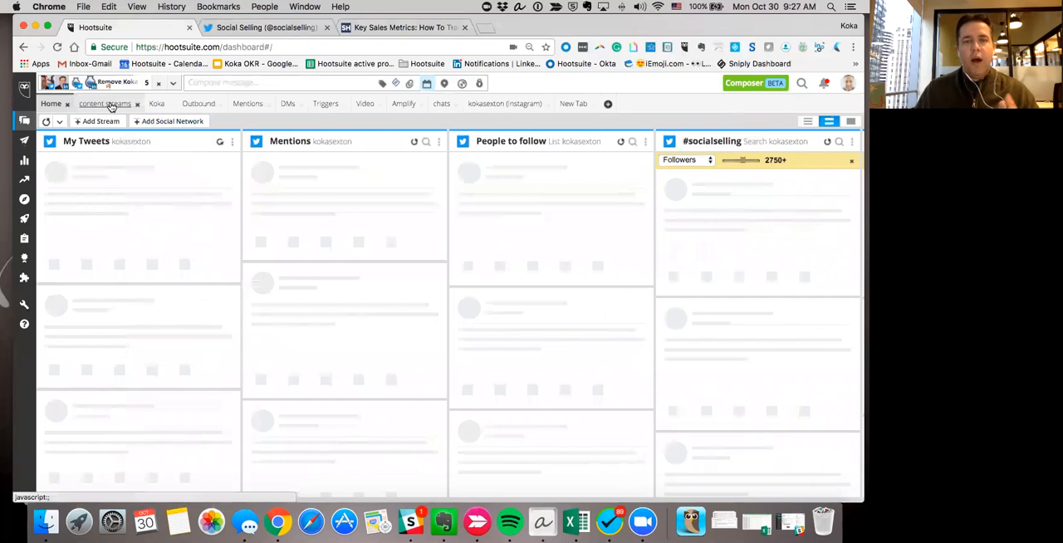
{"action": "left_click", "coordinate": [108, 104]}
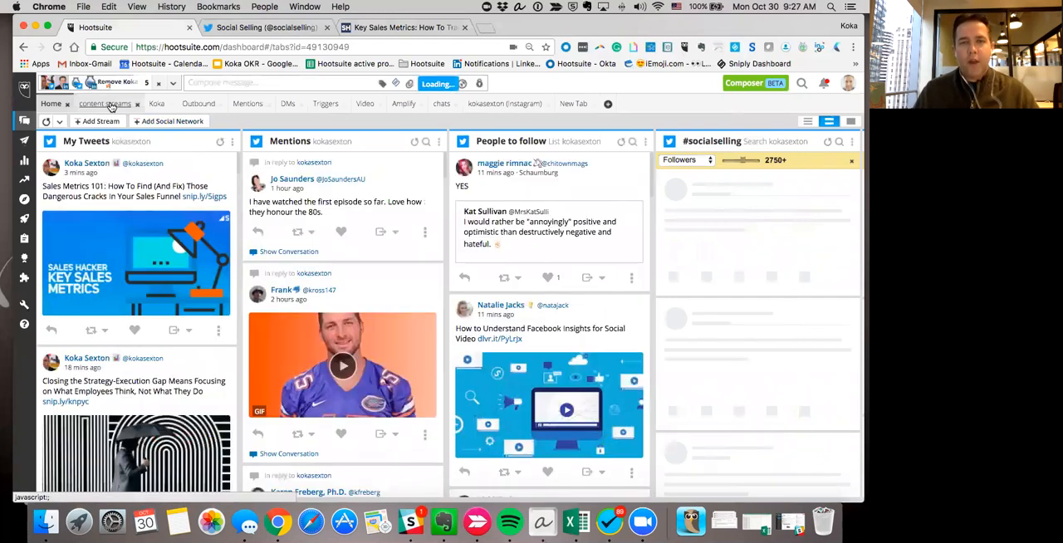